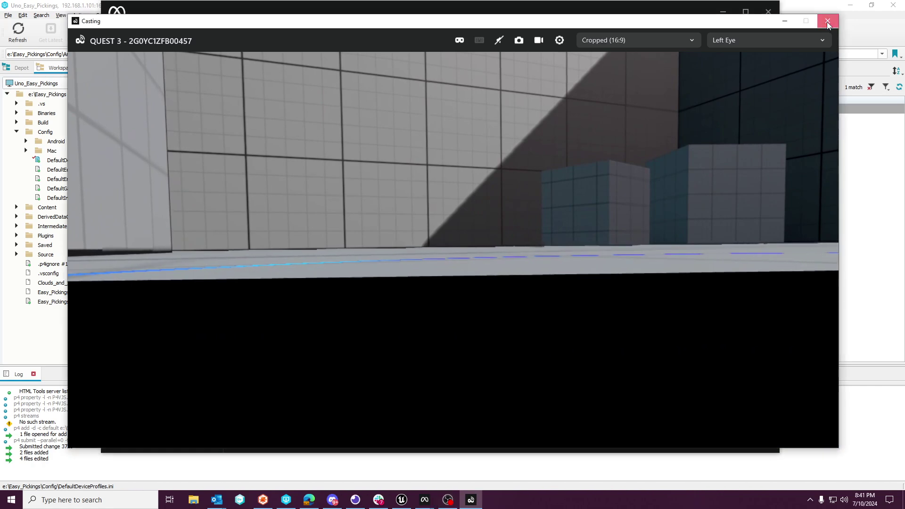
Close the headset casting window and open the device logs for the Meta Quest 3
click(828, 21)
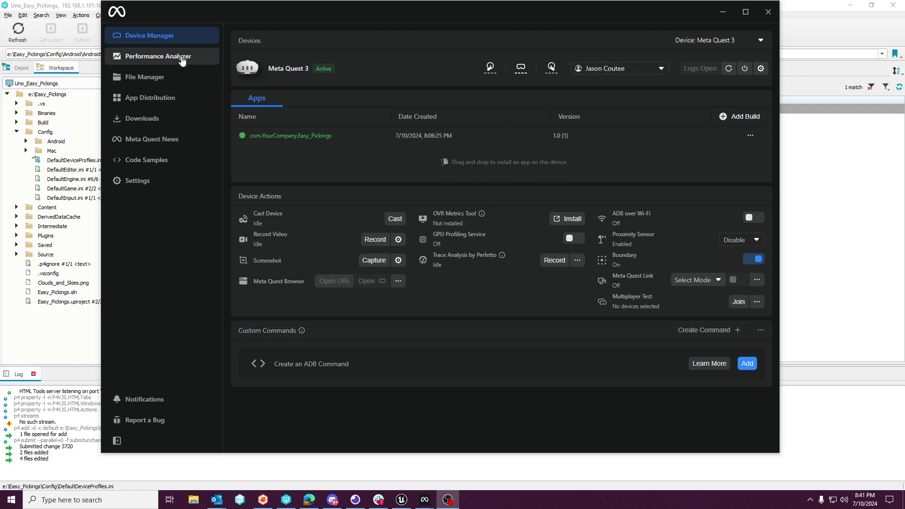
click(717, 46)
click(589, 34)
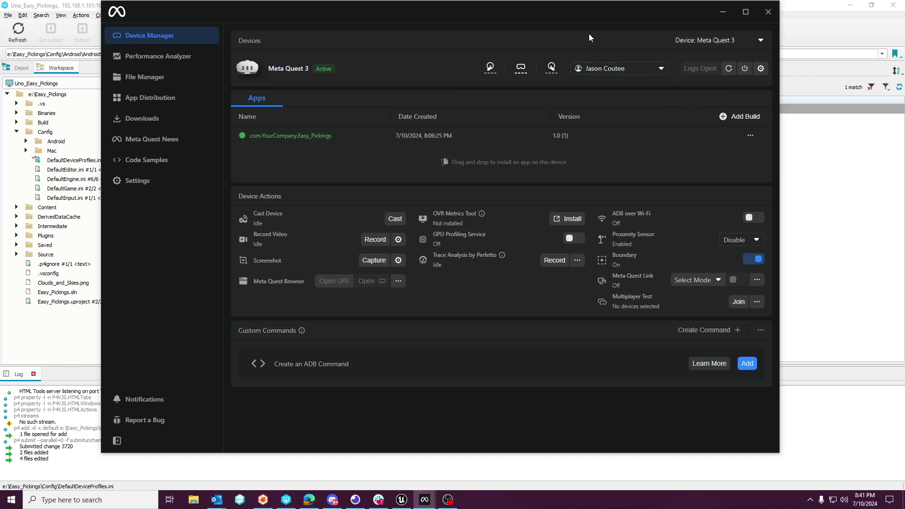
click(700, 68)
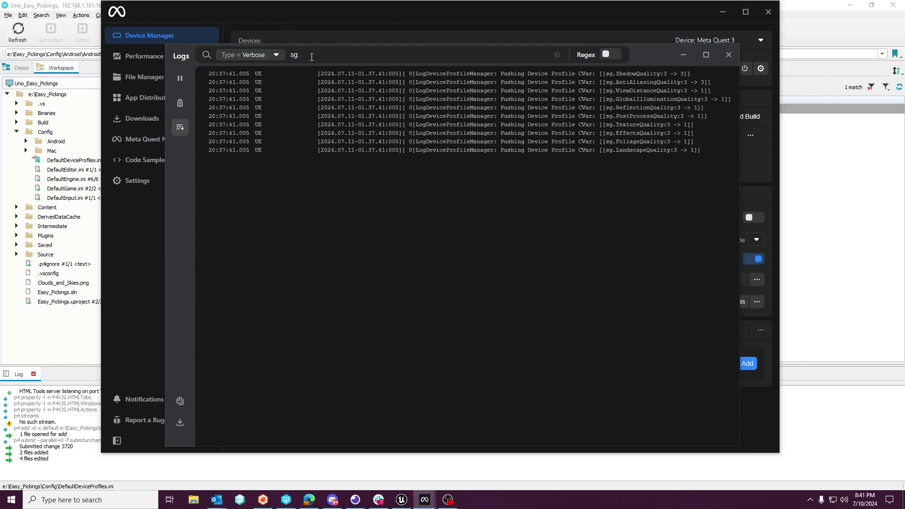
Filter the verbose device logs by "profile", highlight the LogCsvProfiler deviceprofile entry, and close the logs
key(BackSpace)
key(BackSpace)
key(BackSpace)
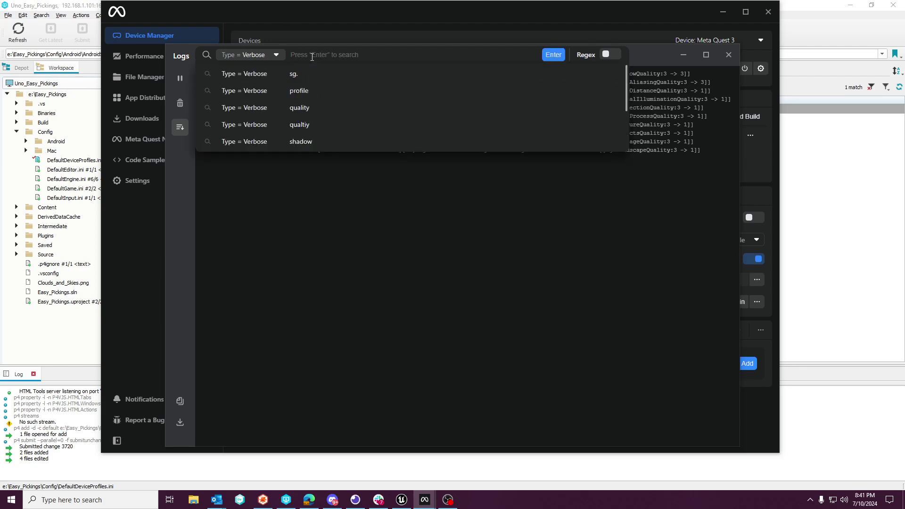
text(profile)
key(Return)
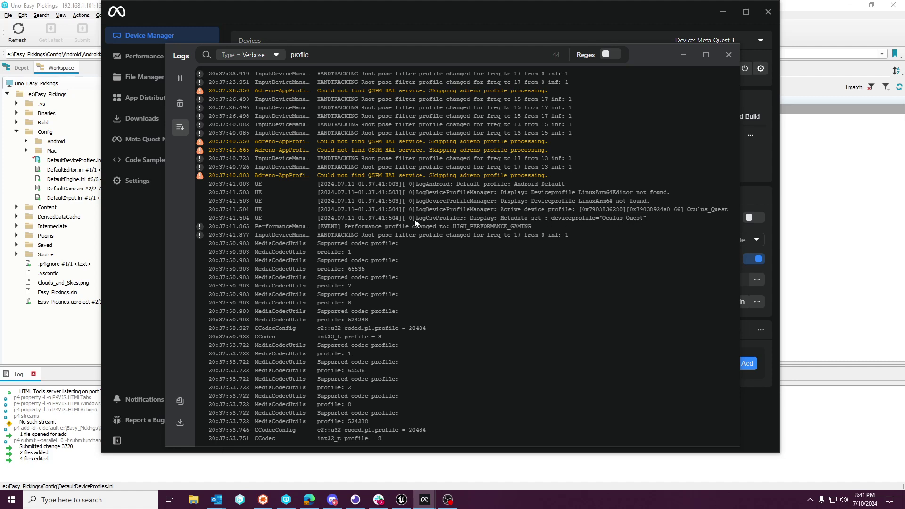
drag(597, 223, 650, 219)
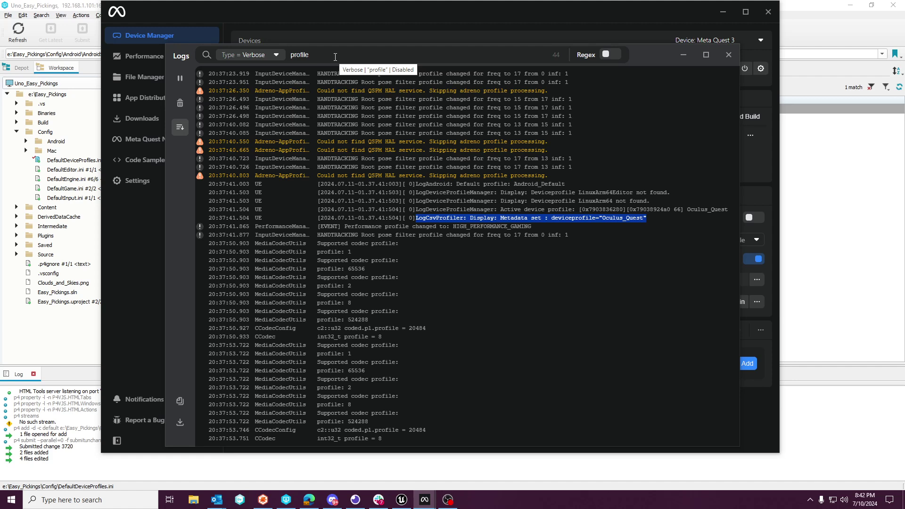
click(728, 55)
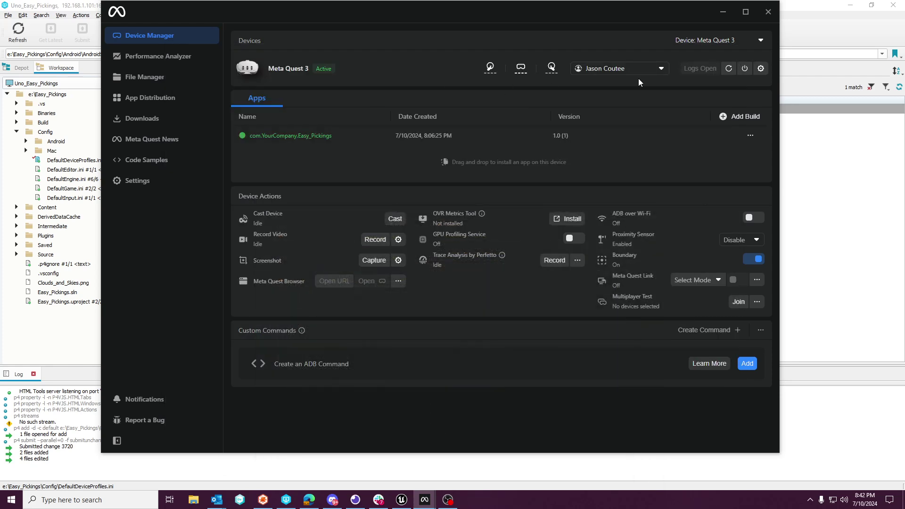
Switch to Unreal Editor and open the Meta_Quest_3 settings from the existing device profiles
click(402, 500)
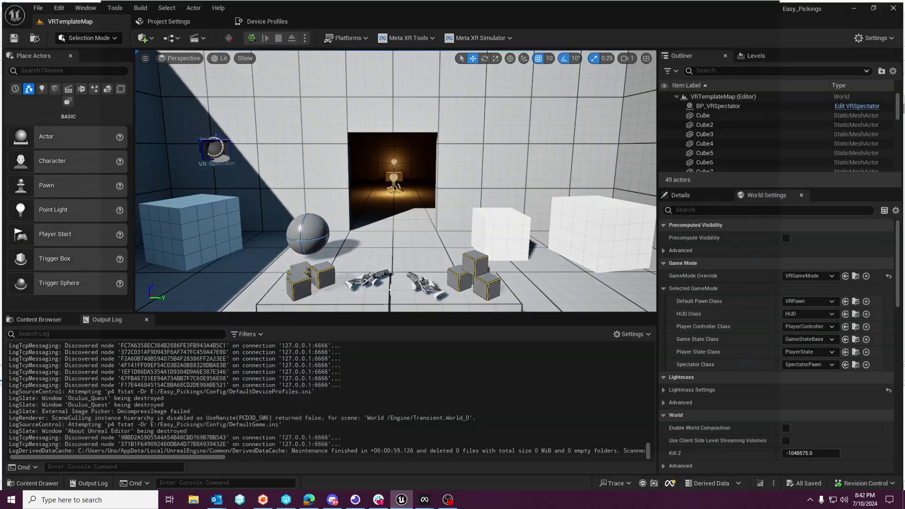
click(269, 19)
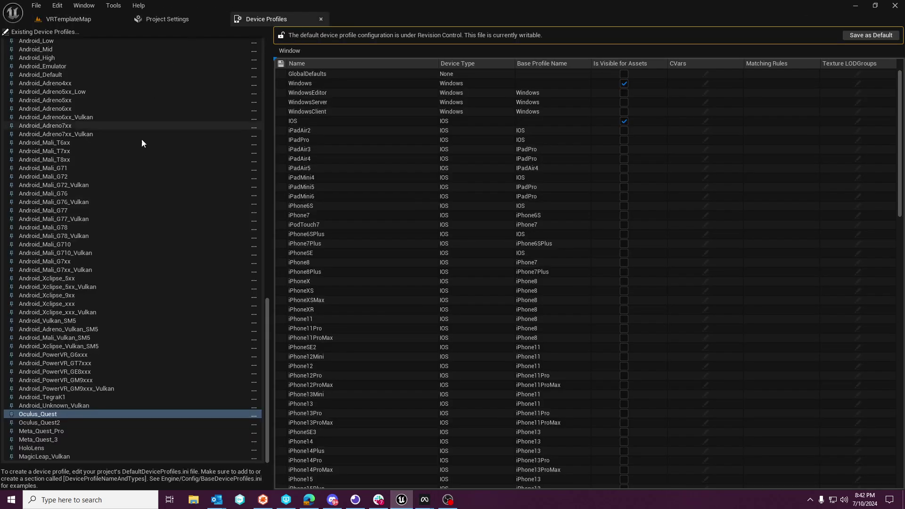
scroll(94, 283, down, 3)
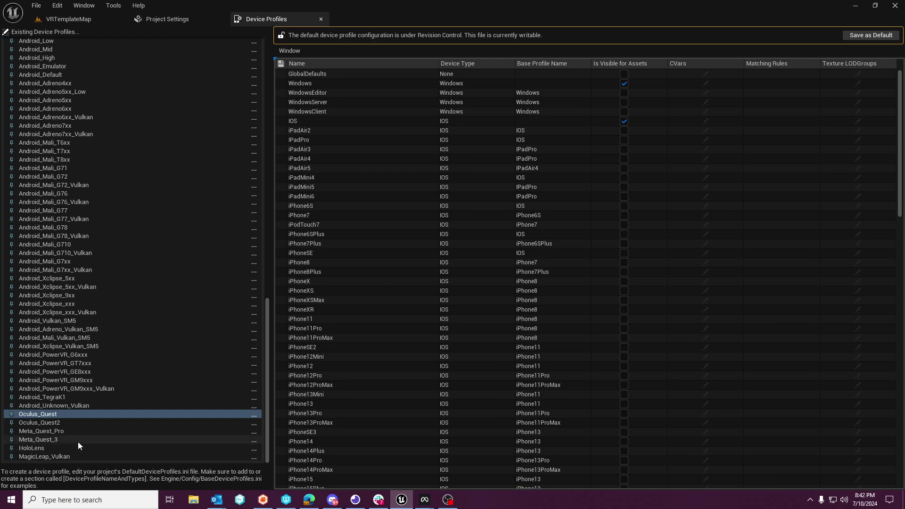
click(169, 439)
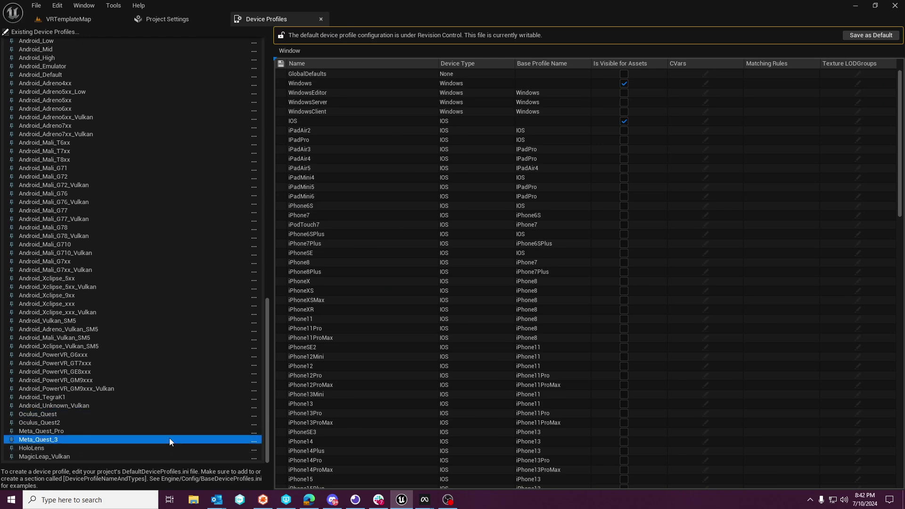
click(254, 440)
scroll(330, 293, down, 3)
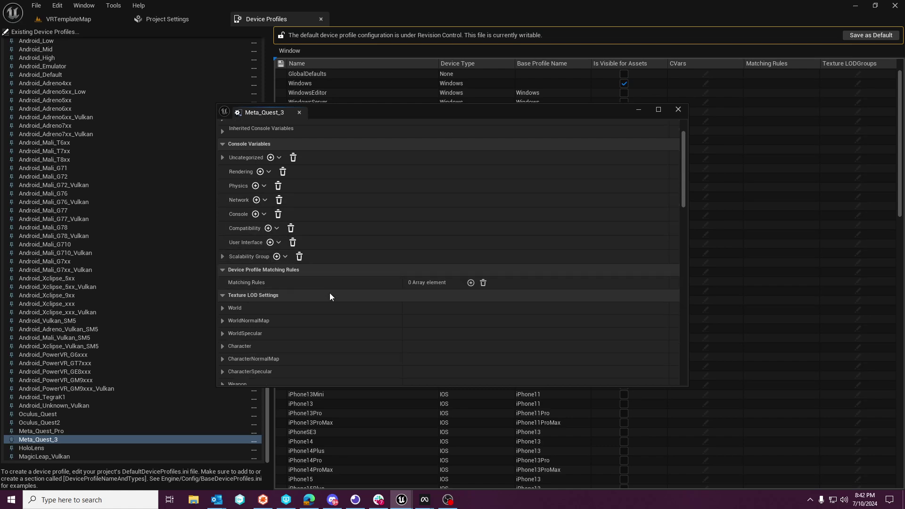
scroll(234, 269, up, 2)
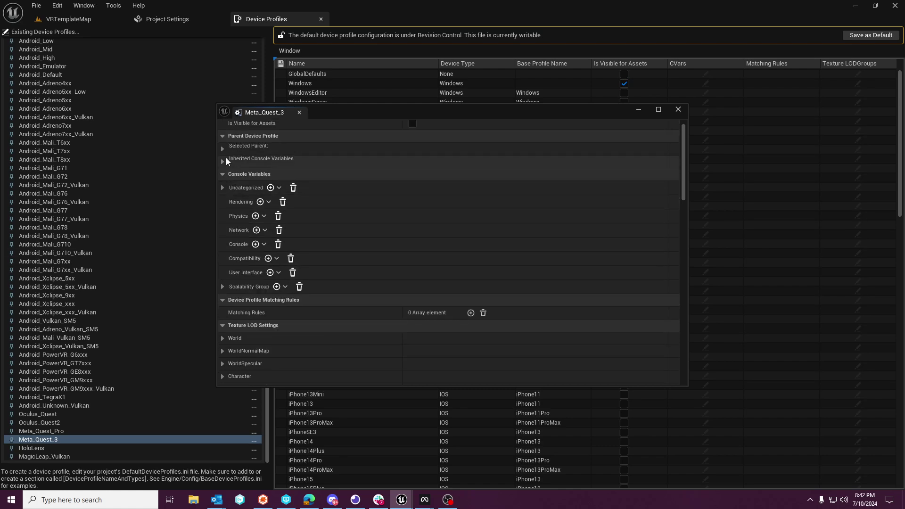
Expand the inherited console variables of Meta_Quest_3, examine them along with its selected parent, and close the profile
click(223, 162)
scroll(338, 191, down, 5)
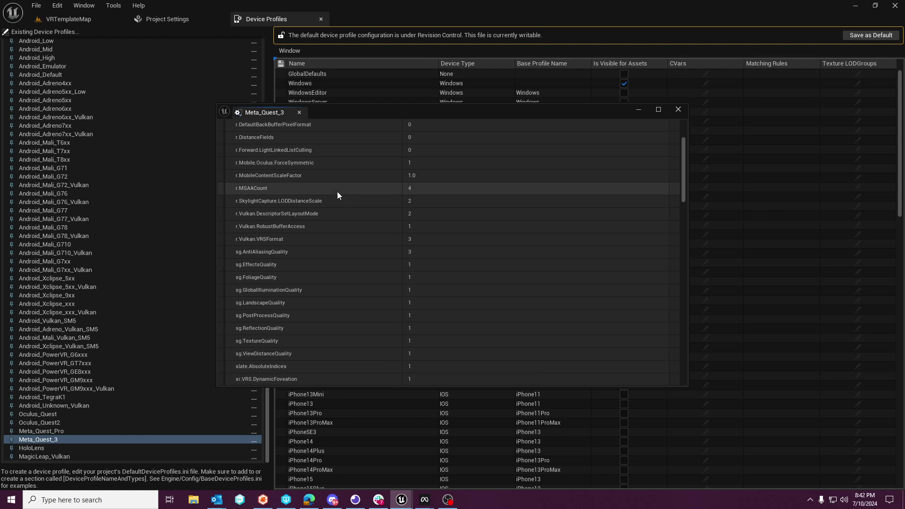
scroll(336, 204, up, 5)
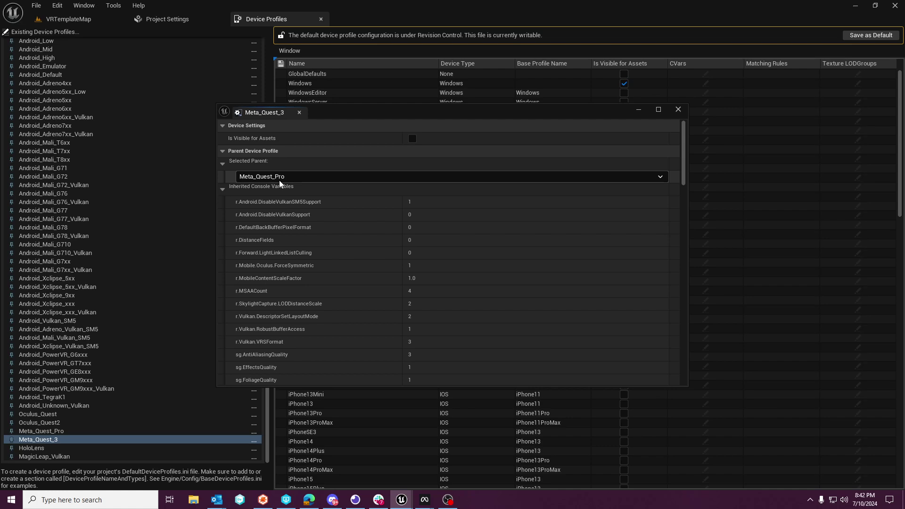
scroll(380, 213, down, 1)
scroll(381, 213, down, 3)
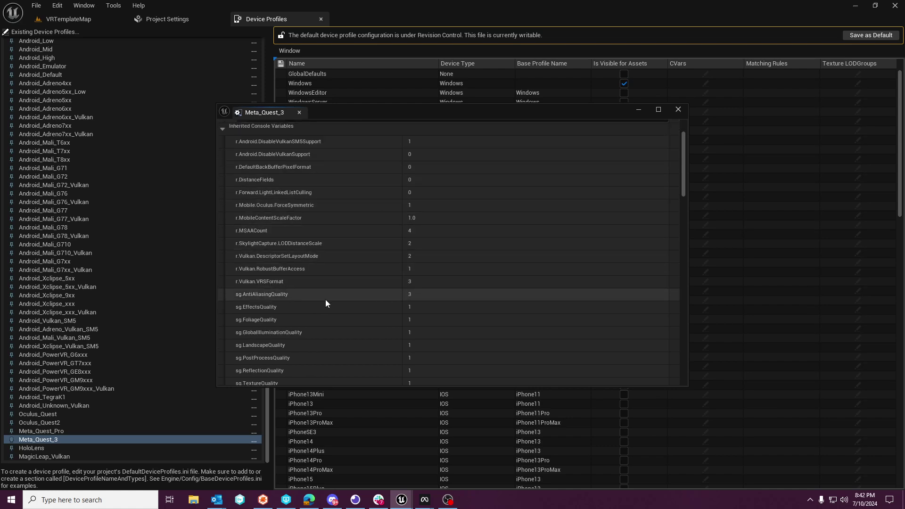
scroll(325, 302, down, 2)
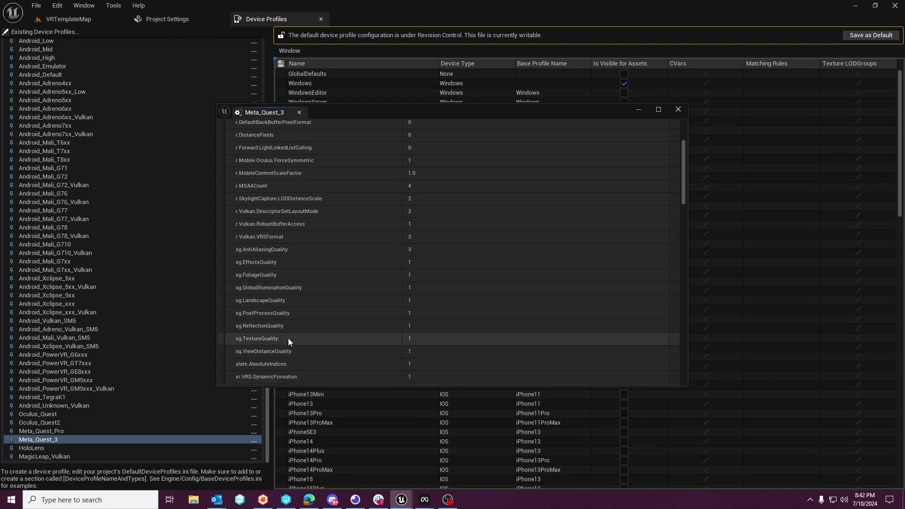
scroll(288, 338, down, 4)
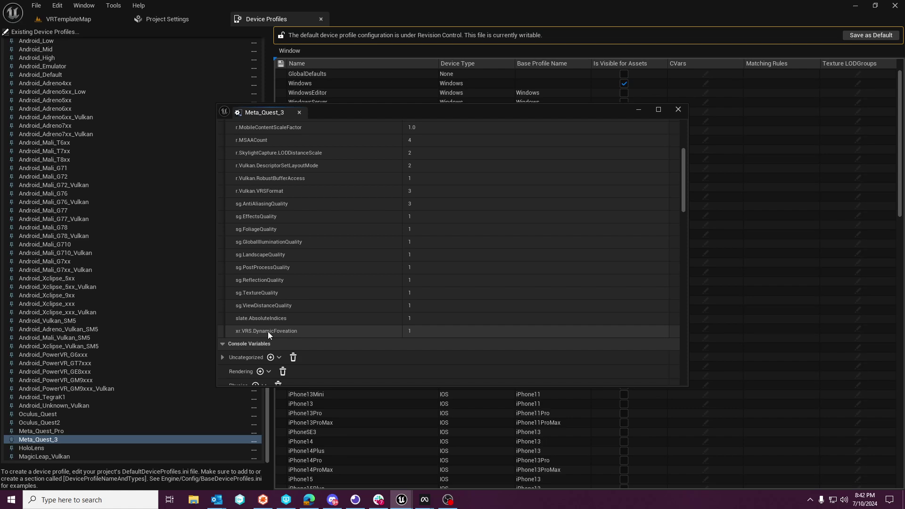
scroll(268, 332, up, 7)
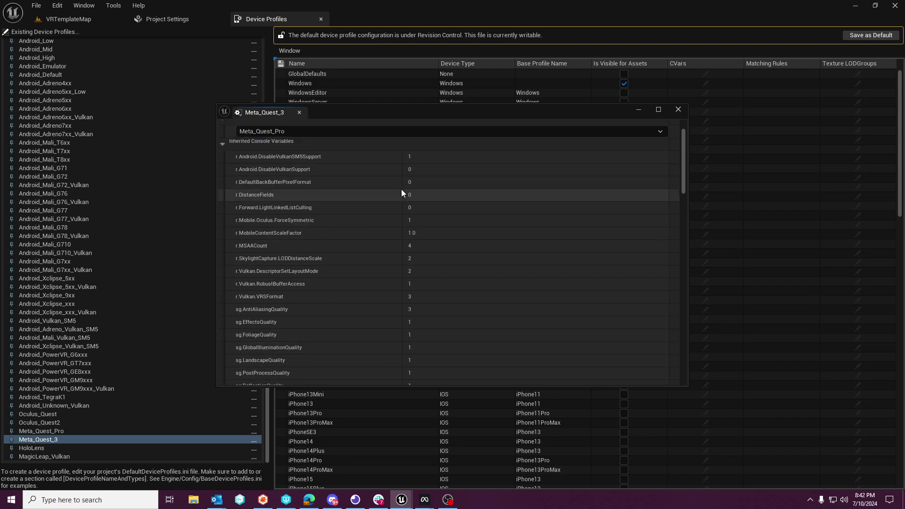
scroll(402, 190, down, 3)
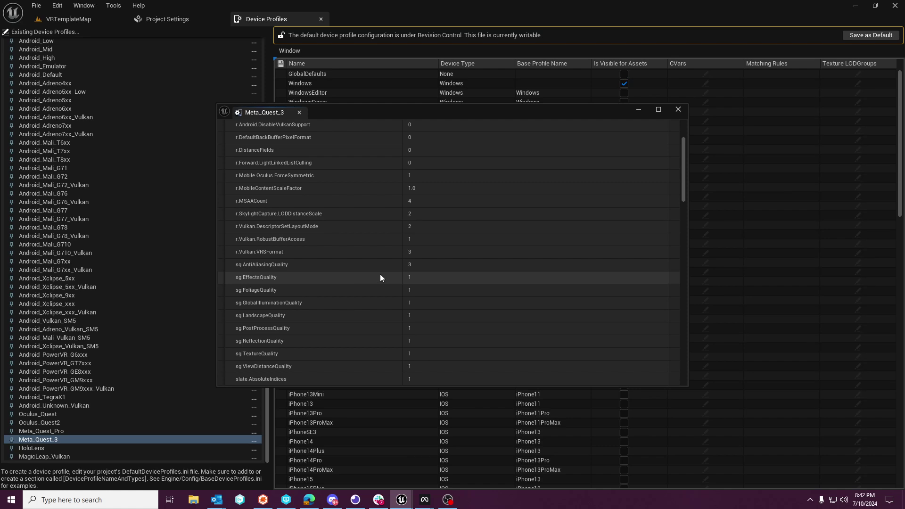
scroll(332, 269, down, 2)
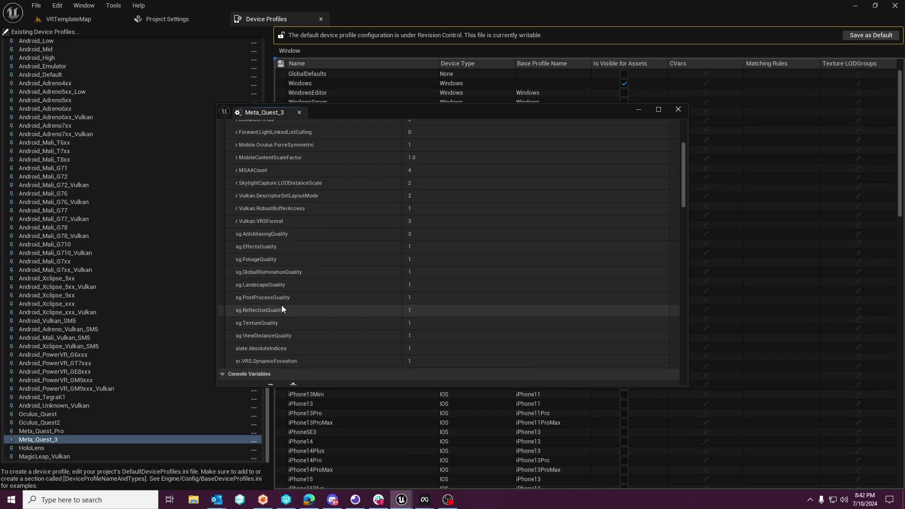
scroll(282, 304, up, 3)
scroll(281, 305, up, 2)
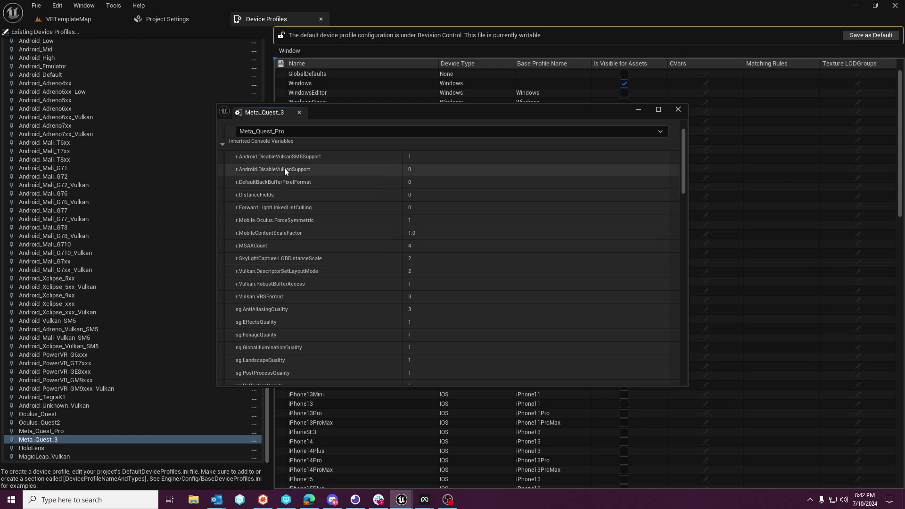
scroll(301, 255, down, 6)
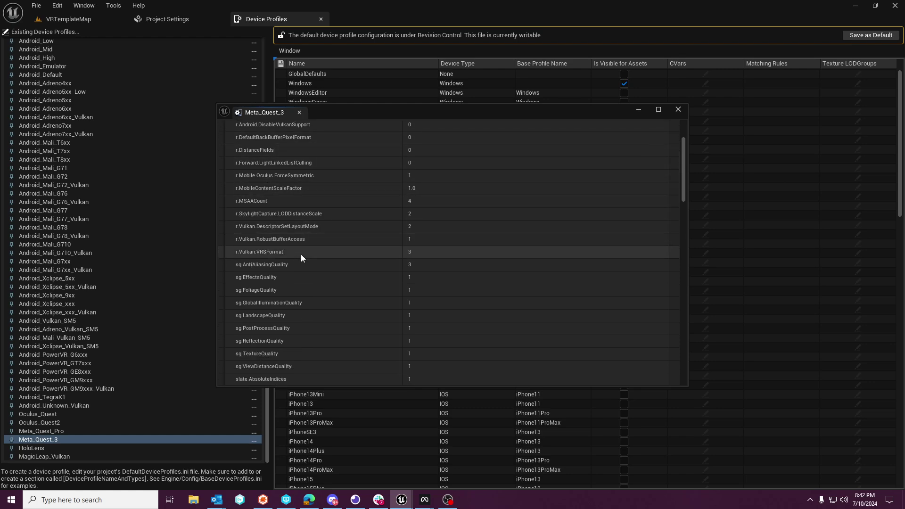
scroll(268, 286, up, 6)
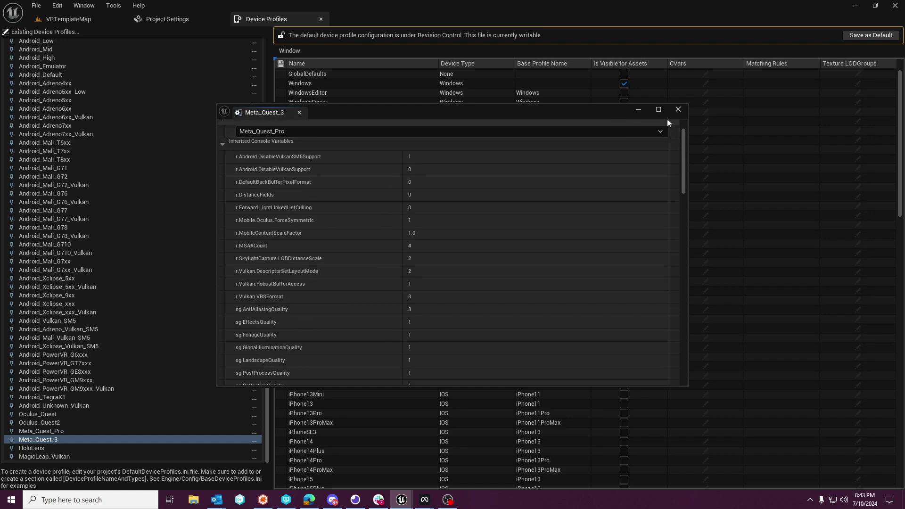
click(679, 110)
Open the Meta_Quest_Pro device profile to check its selected parent, and close it
click(76, 431)
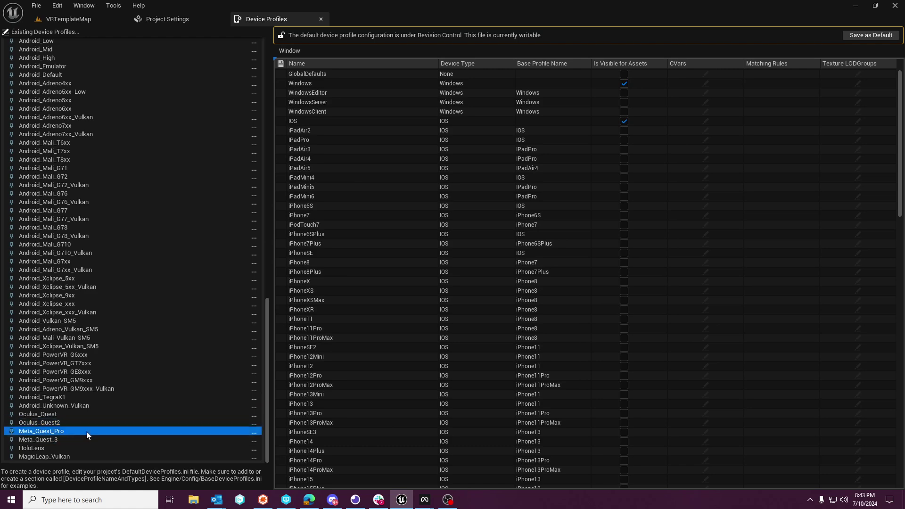
click(251, 431)
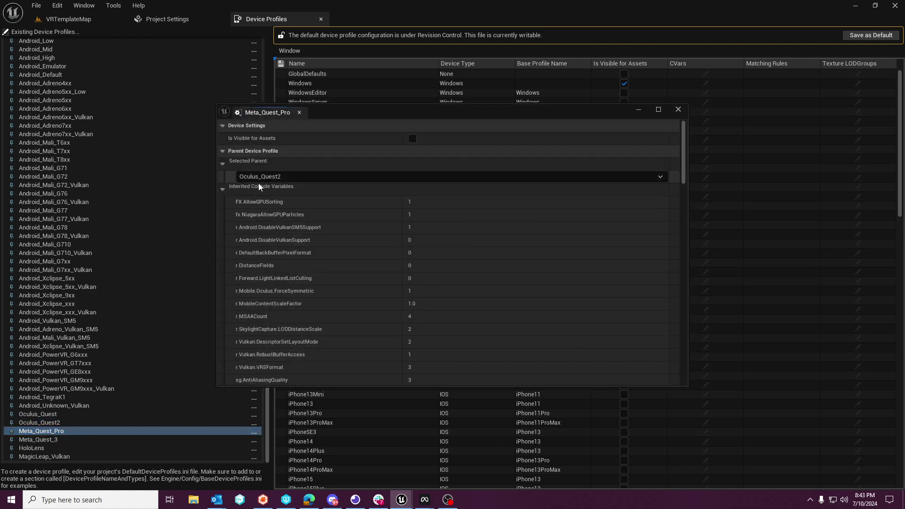
click(679, 110)
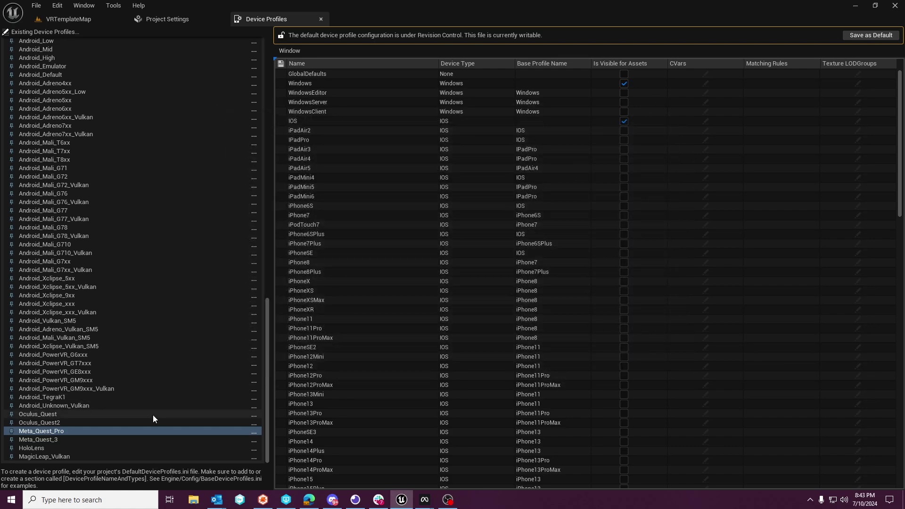
Open the Oculus_Quest2 device profile, examine its selected parent and inherited scalability variables, and close it
click(168, 421)
click(254, 423)
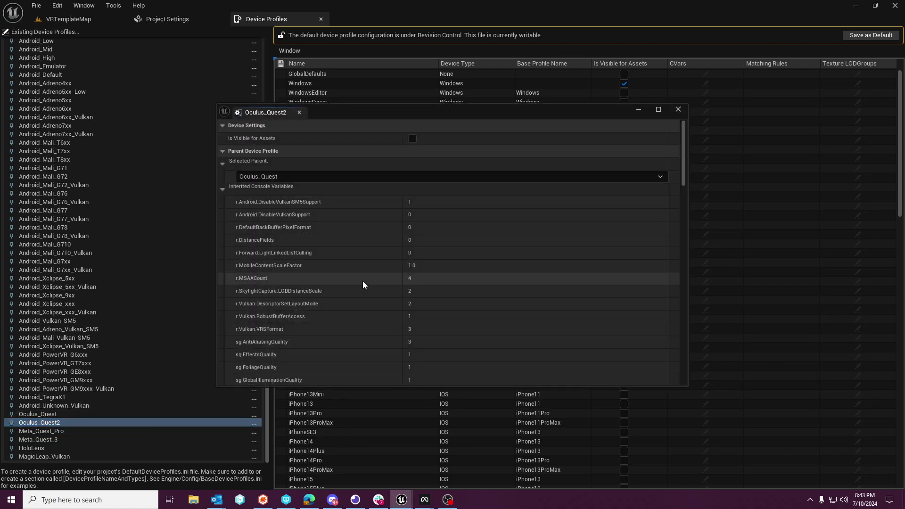
scroll(381, 198, down, 4)
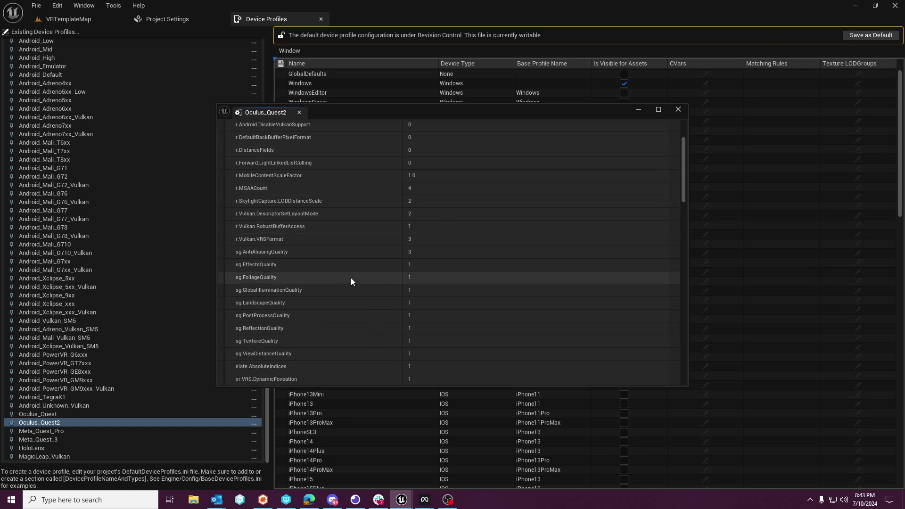
scroll(350, 278, down, 3)
scroll(376, 308, up, 1)
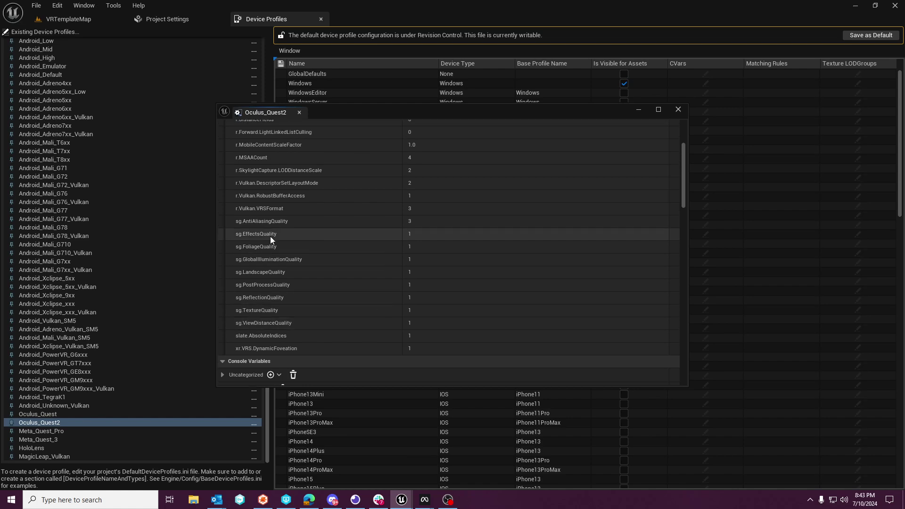
scroll(300, 243, up, 8)
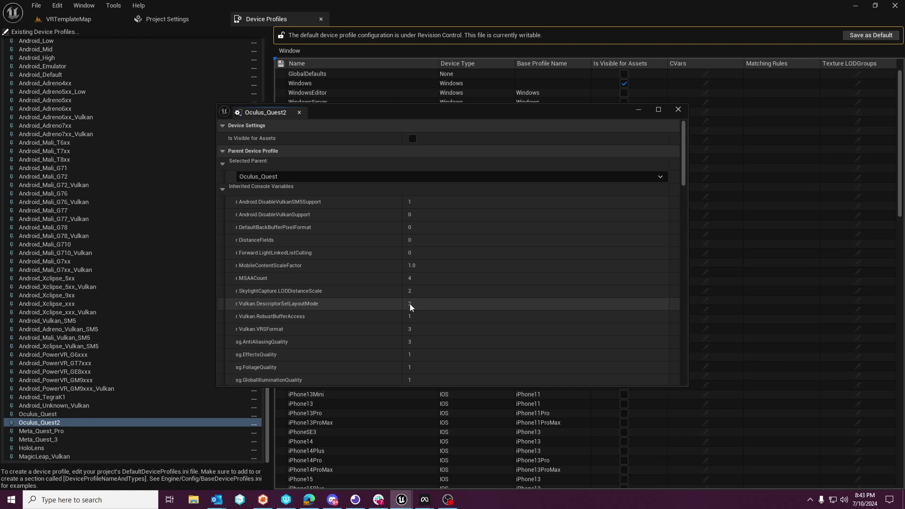
scroll(410, 306, down, 3)
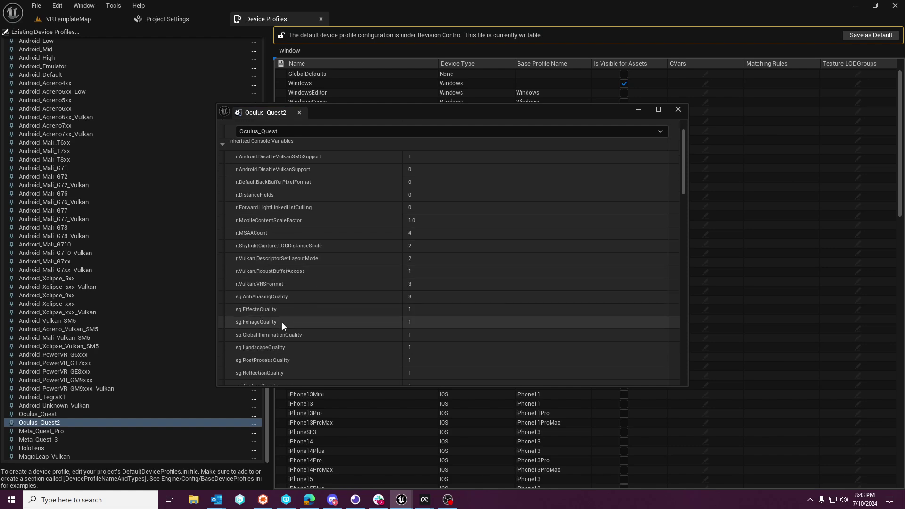
scroll(282, 322, down, 2)
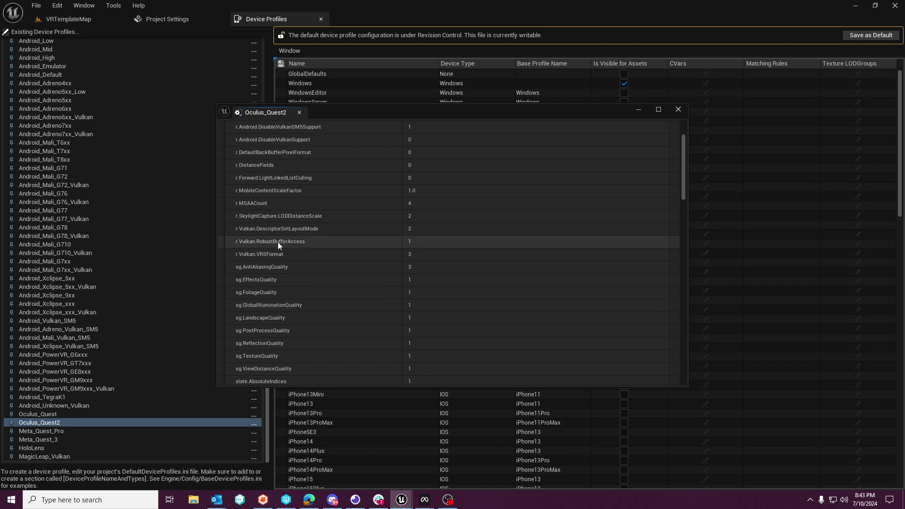
click(678, 110)
Open the Oculus_Quest device profile, expand its Scalability Group console variables to examine the quality settings, and close the profile
click(58, 415)
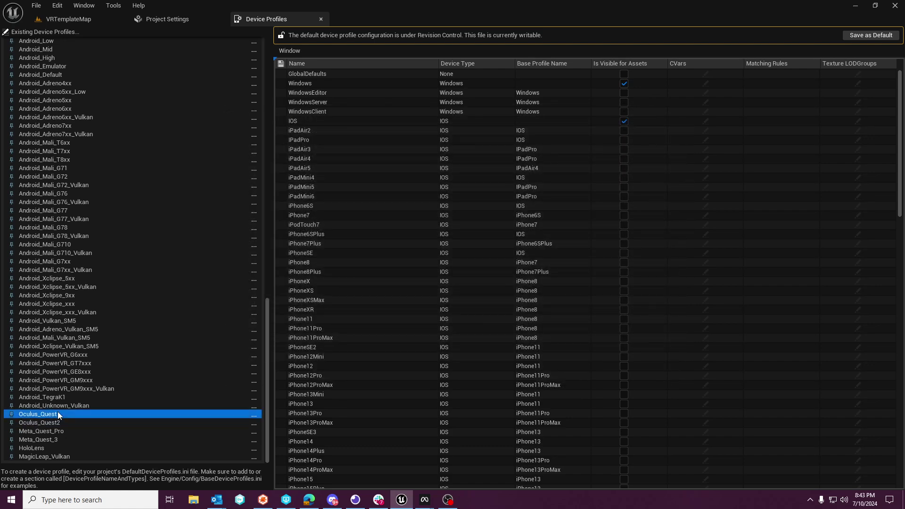
click(253, 414)
scroll(299, 242, down, 10)
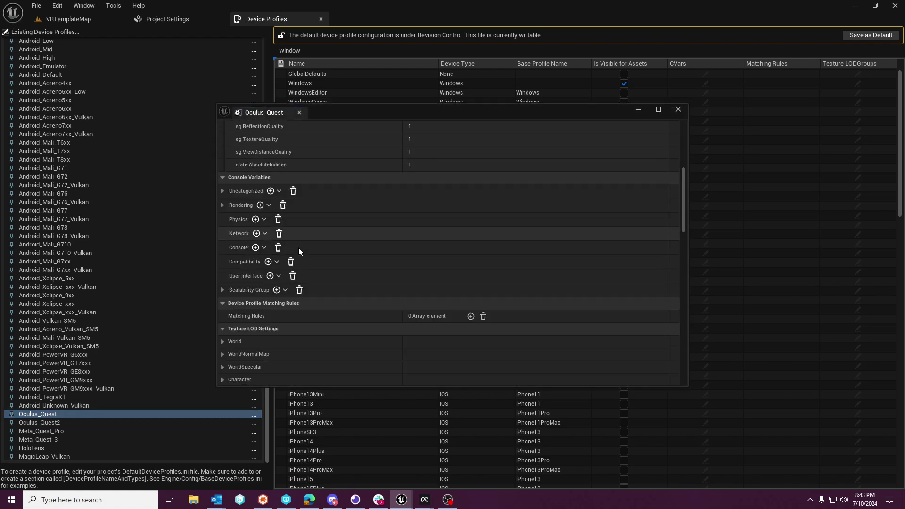
click(222, 259)
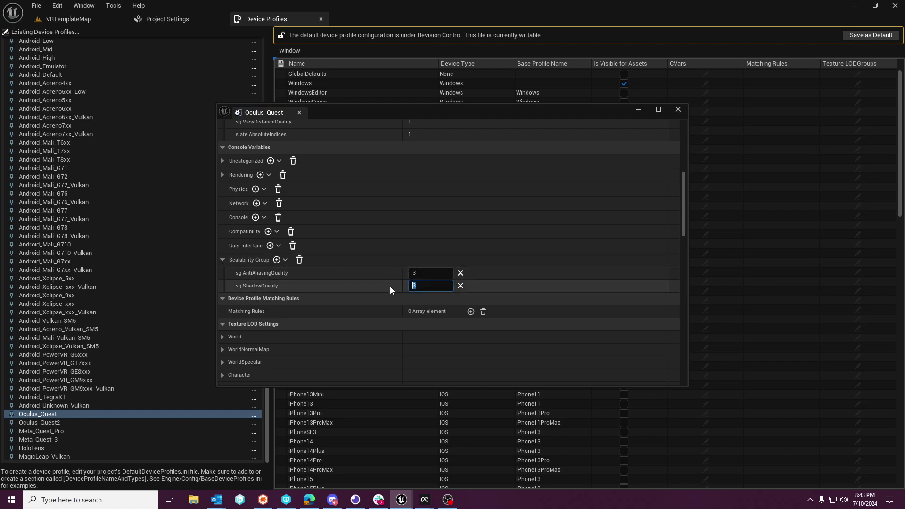
click(679, 109)
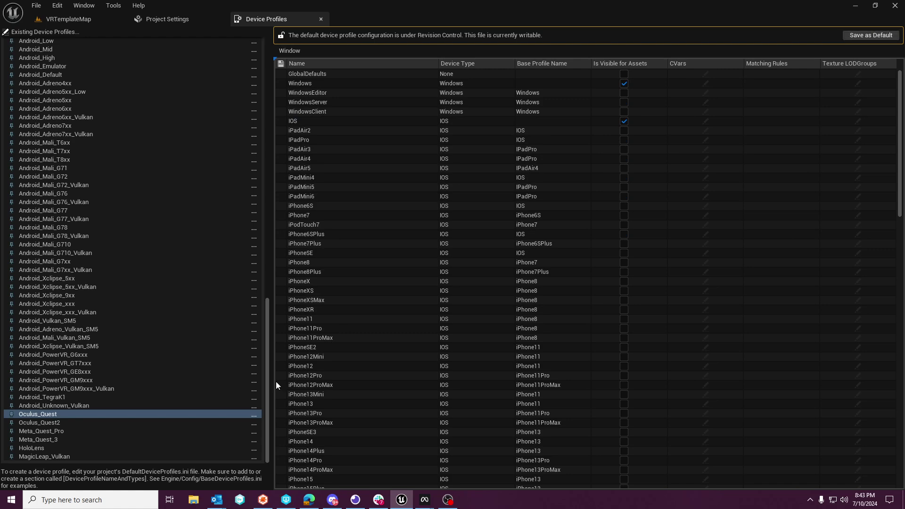
Open DefaultDeviceProfiles.ini from the Config folder of the Easy_Pickings project on the SecondM2 (E:) drive using File Explorer
key(super+e)
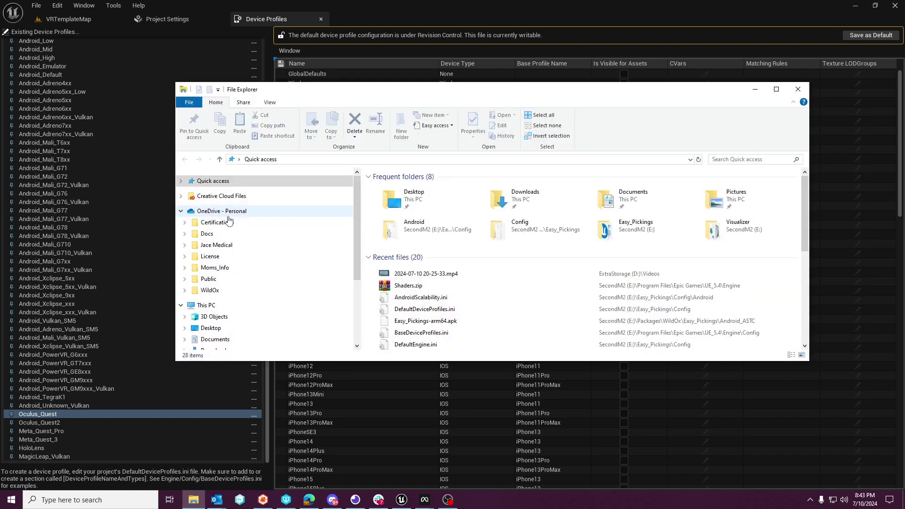
scroll(229, 330, down, 6)
click(218, 335)
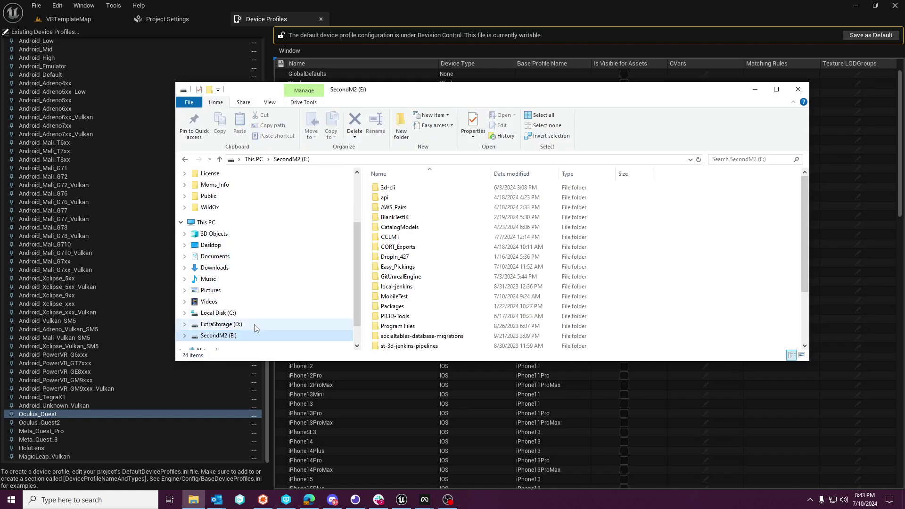
double_click(397, 261)
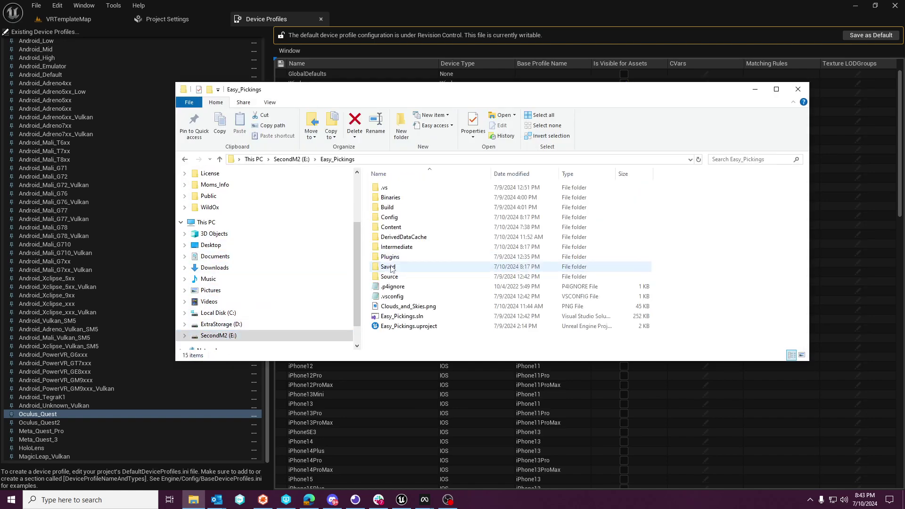
double_click(389, 217)
click(392, 208)
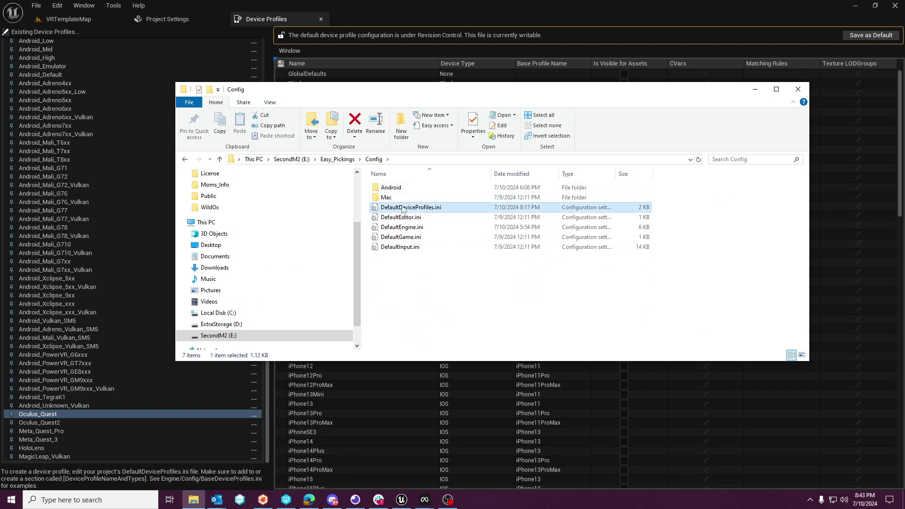
double_click(422, 208)
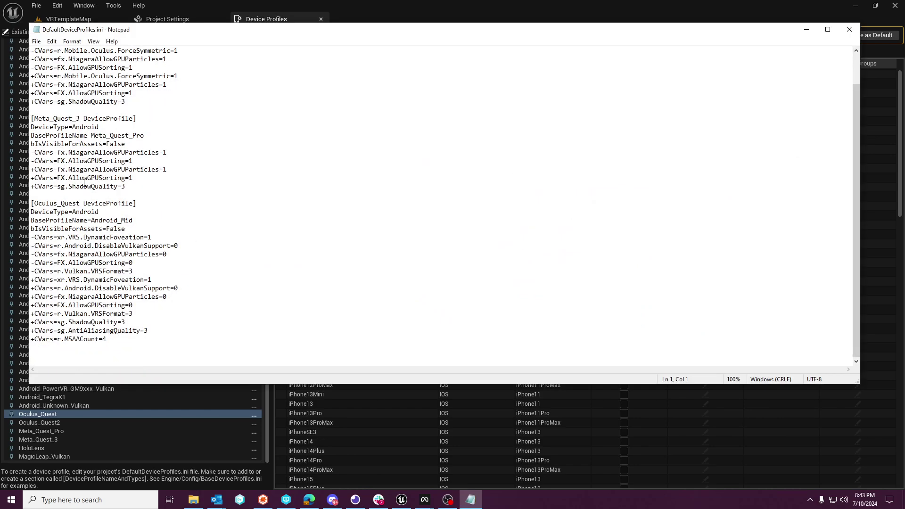
Examine the Oculus_Quest2, Meta_Quest_3 and Oculus_Quest sections with their CVars overrides, and close the file
scroll(146, 180, up, 2)
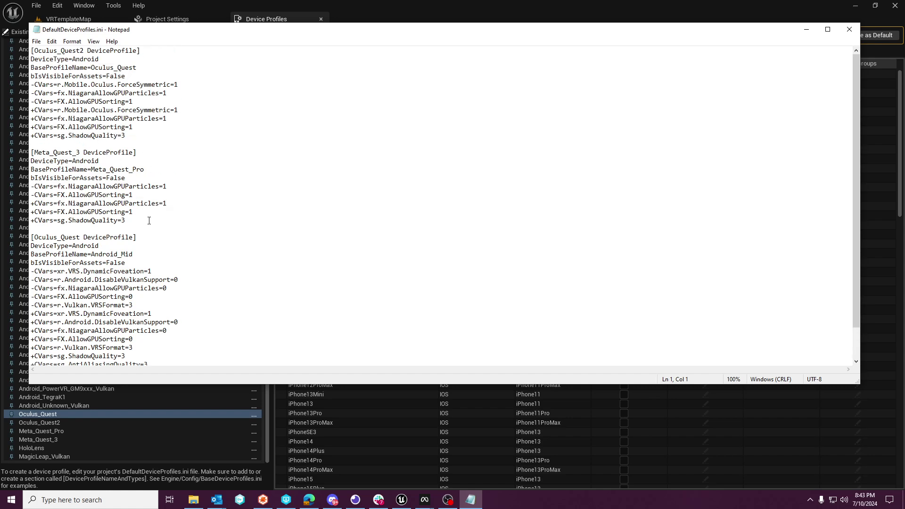
drag(149, 221, 14, 40)
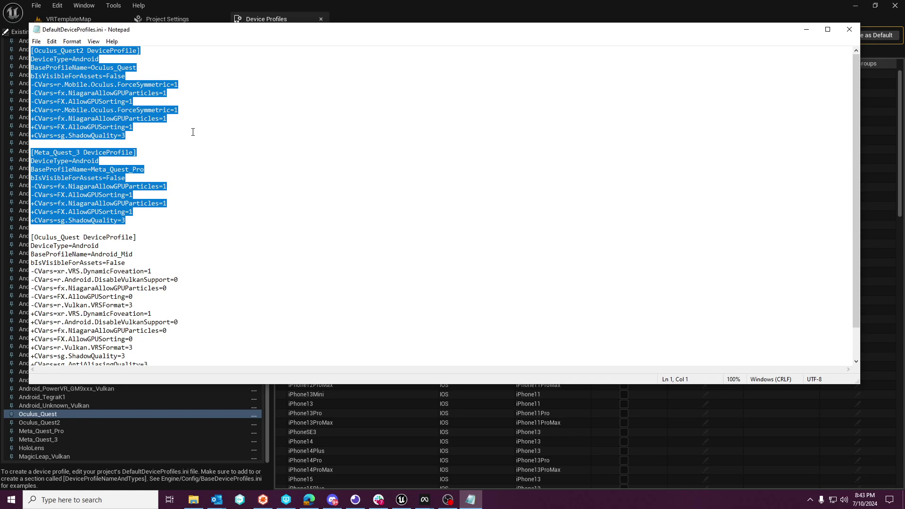
mouse_move(424, 500)
click(129, 221)
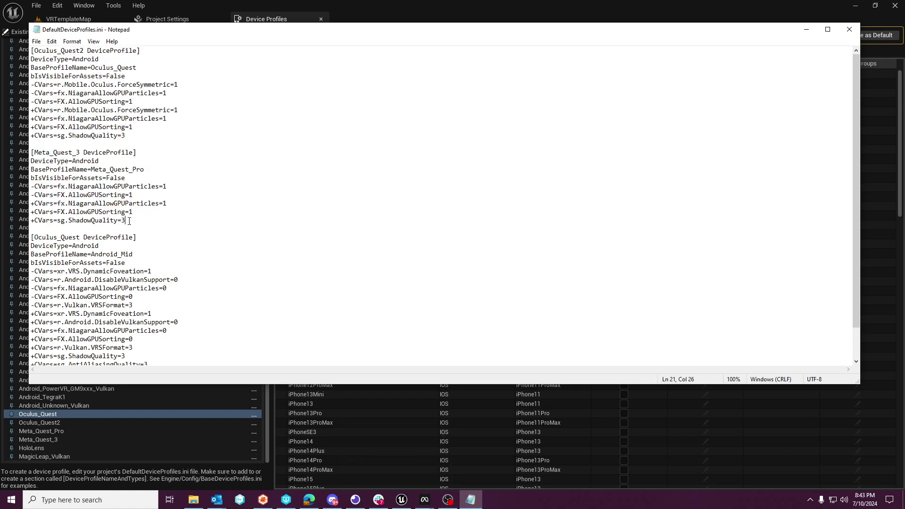
drag(81, 237, 35, 238)
scroll(155, 246, down, 2)
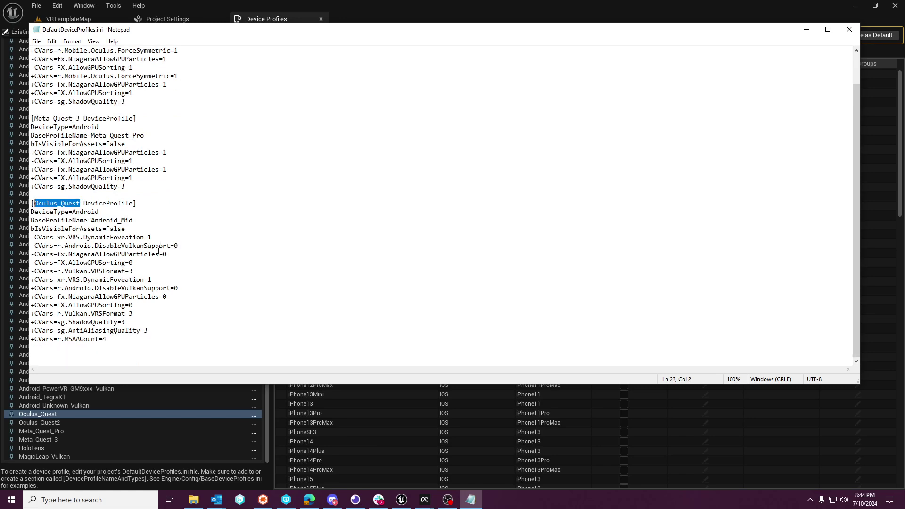
drag(109, 339, 1, 233)
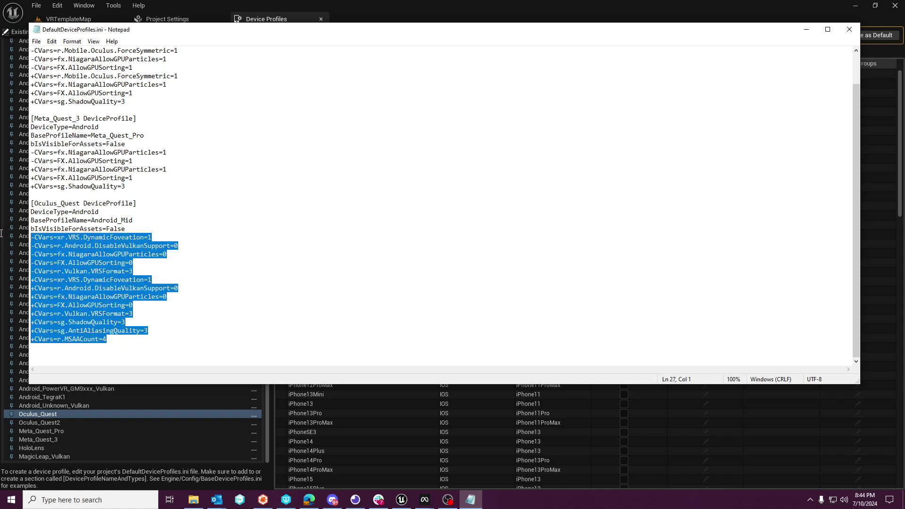
click(194, 310)
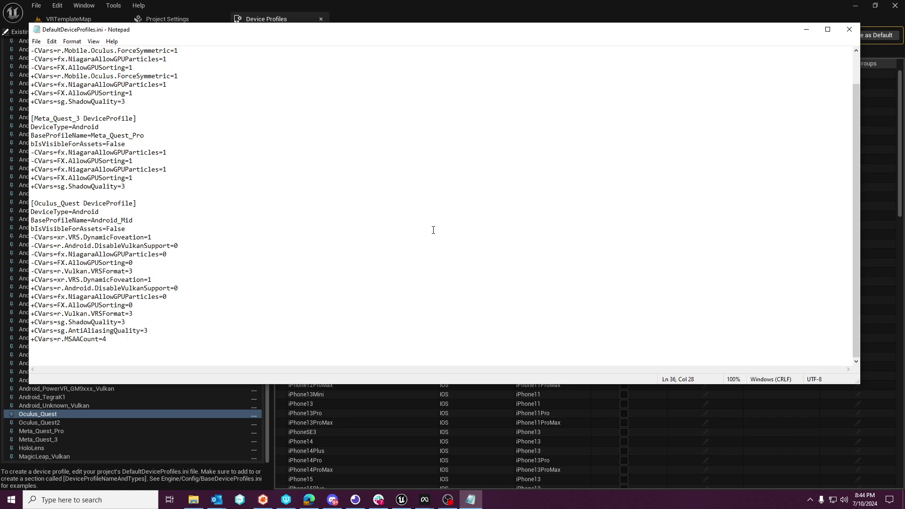
click(856, 34)
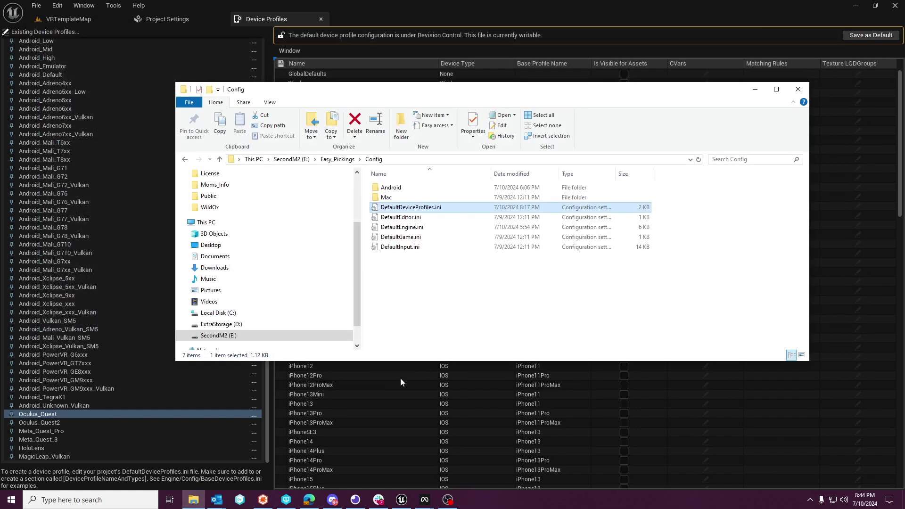
Open AndroidScalability.ini from the Android subfolder of the project's Config folder
click(390, 189)
double_click(390, 190)
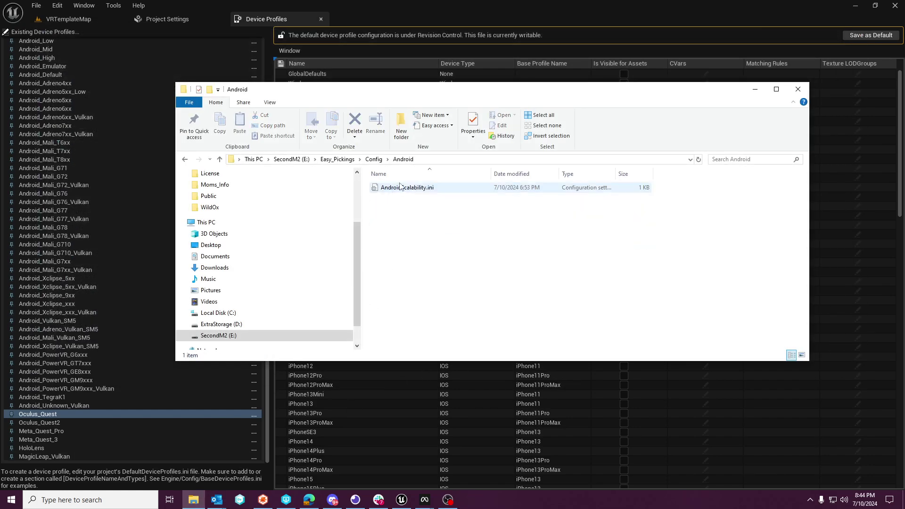
click(391, 190)
double_click(391, 190)
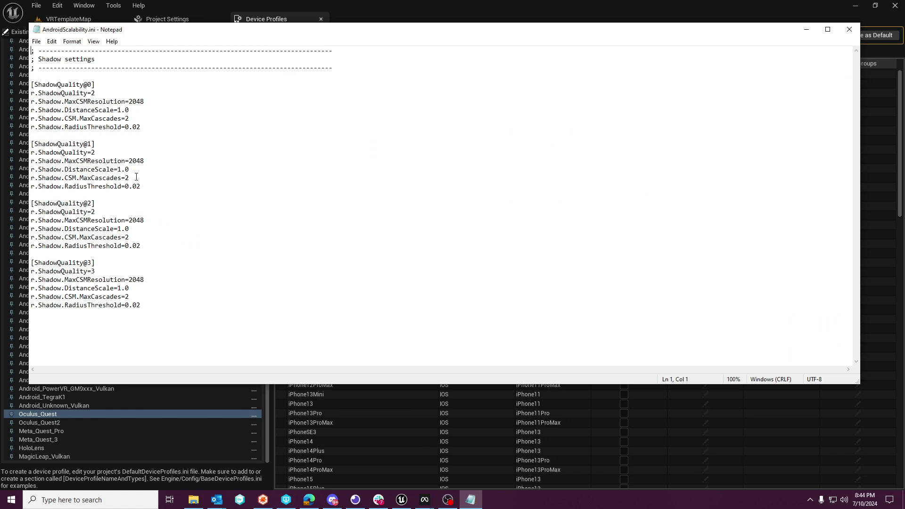
Examine r.Shadow.MaxCSMResolution and r.Shadow.CSM.MaxCascades in the ShadowQuality@0 section, and close the file
drag(147, 101, 31, 102)
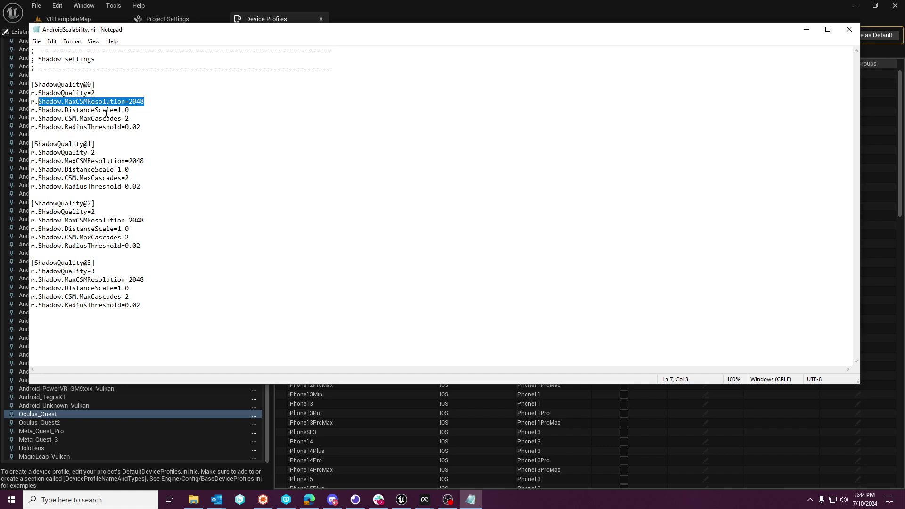
click(135, 119)
drag(135, 119, 32, 118)
drag(144, 102, 30, 102)
click(850, 29)
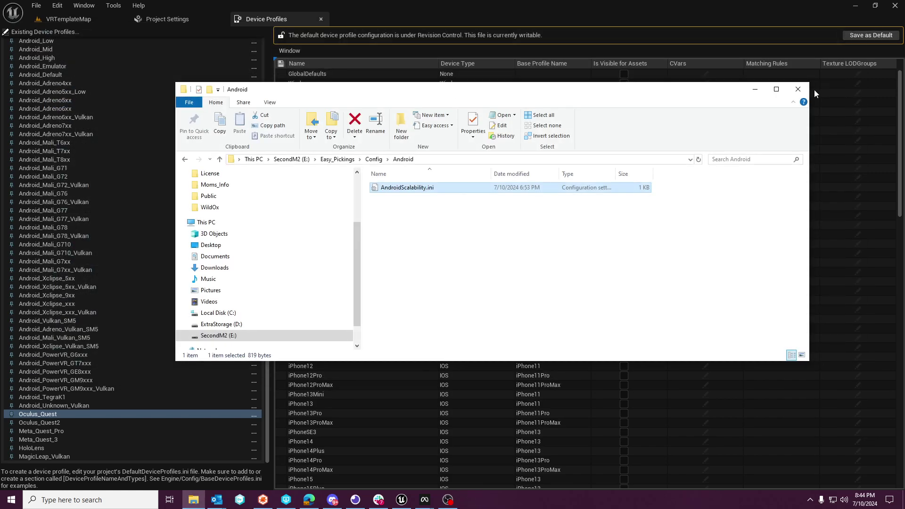
Close File Explorer and the Device Profiles editor, and return to the VRTemplateMap level
click(798, 89)
click(321, 19)
click(85, 20)
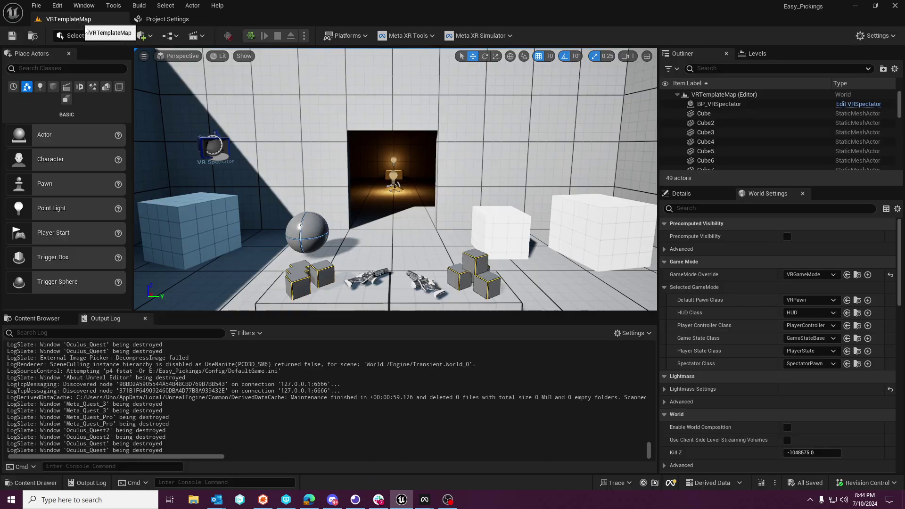
Filter the level's actors by "dir" and select the DirectionalLight
click(716, 69)
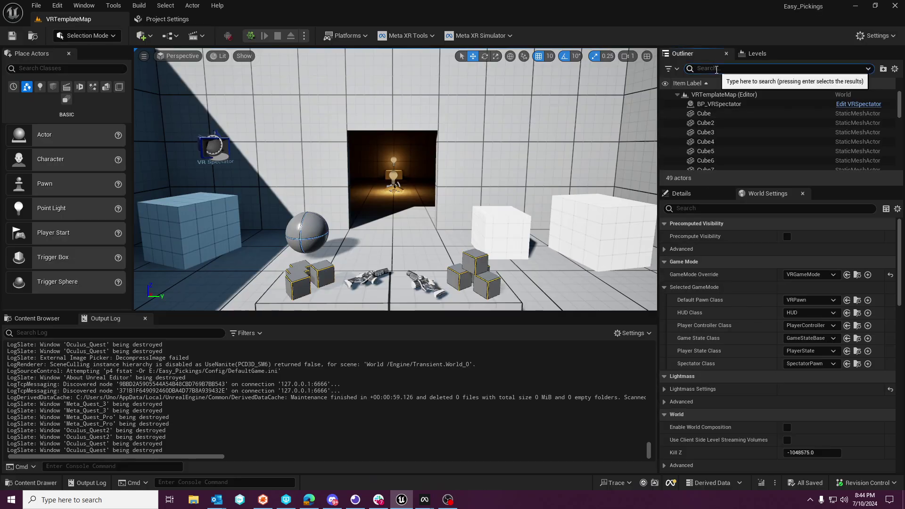
text(dir)
click(726, 104)
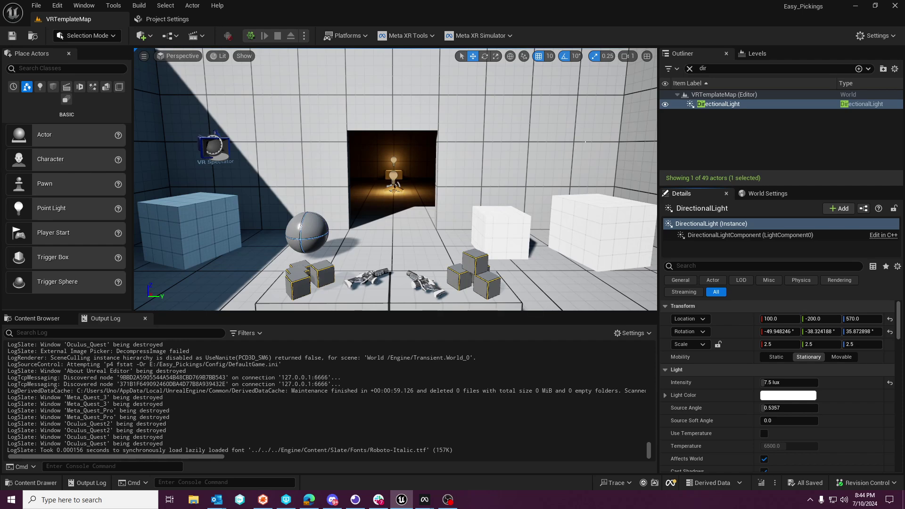
Examine the DirectionalLight's Cascaded Shadow Maps settings, including Dynamic Shadow Distance Stationary and Num Dynamic Shadow Cascades, and inspect the scene's shadows
scroll(797, 336, down, 15)
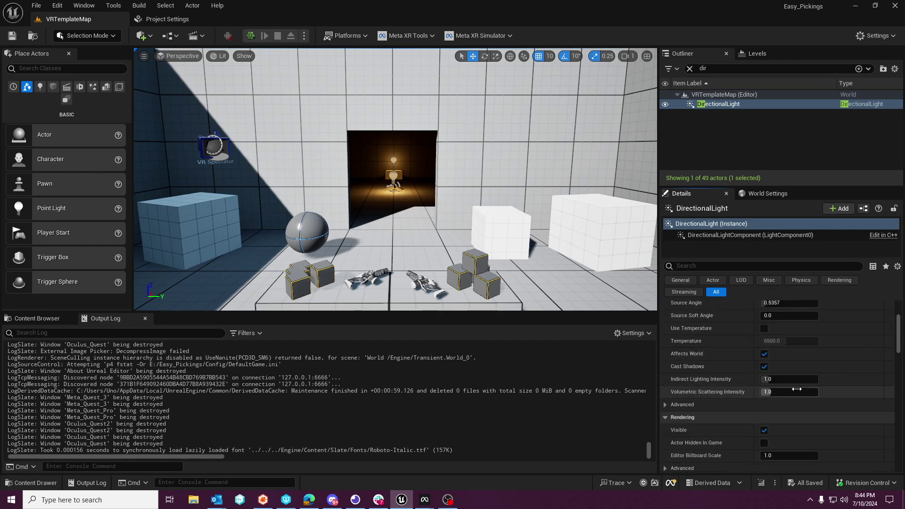
scroll(795, 400, up, 4)
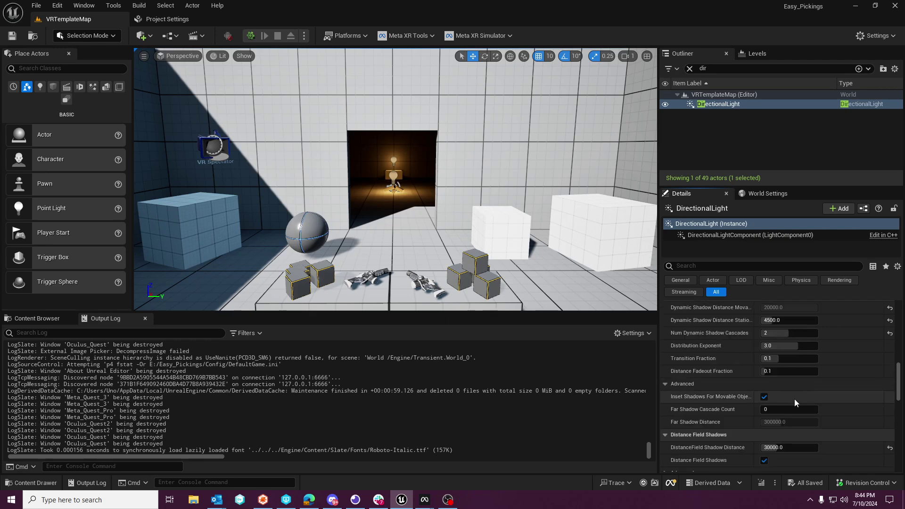
mouse_move(741, 339)
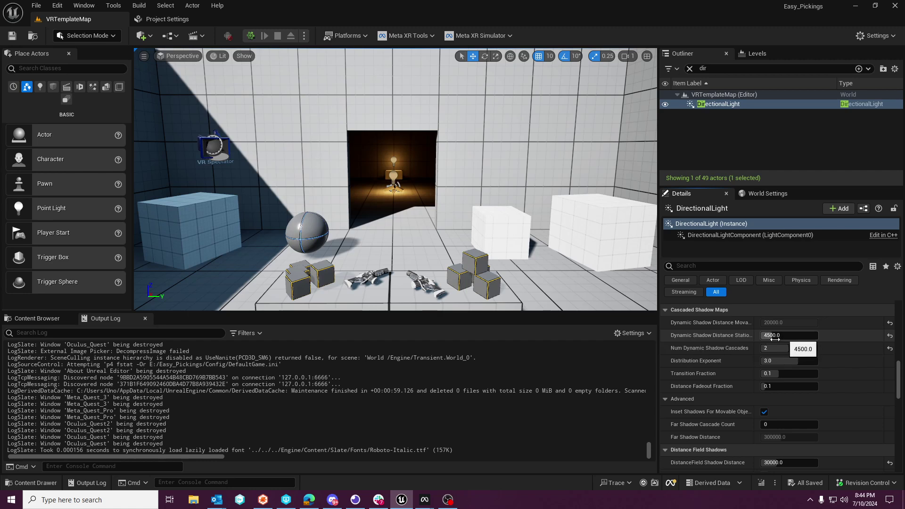
mouse_move(696, 363)
mouse_move(767, 349)
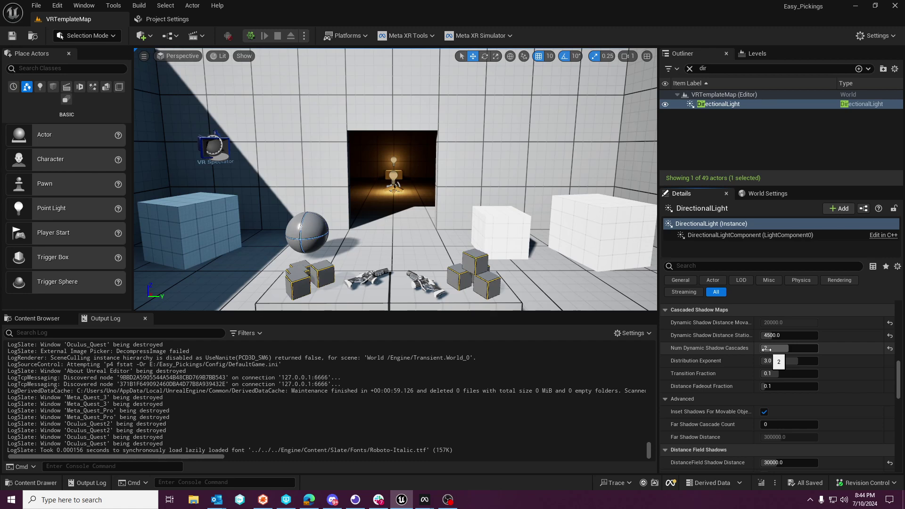
mouse_move(422, 229)
right_down()
mouse_move(452, 227)
mouse_move(452, 239)
mouse_move(464, 241)
mouse_move(447, 243)
mouse_move(426, 223)
right_up()
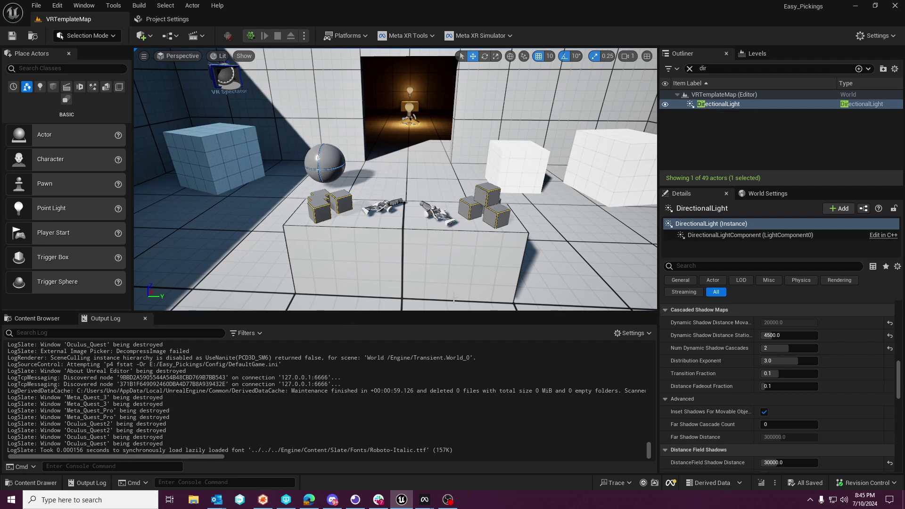
mouse_move(459, 52)
right_down()
mouse_move(471, 53)
mouse_move(451, 59)
mouse_move(460, 52)
right_up()
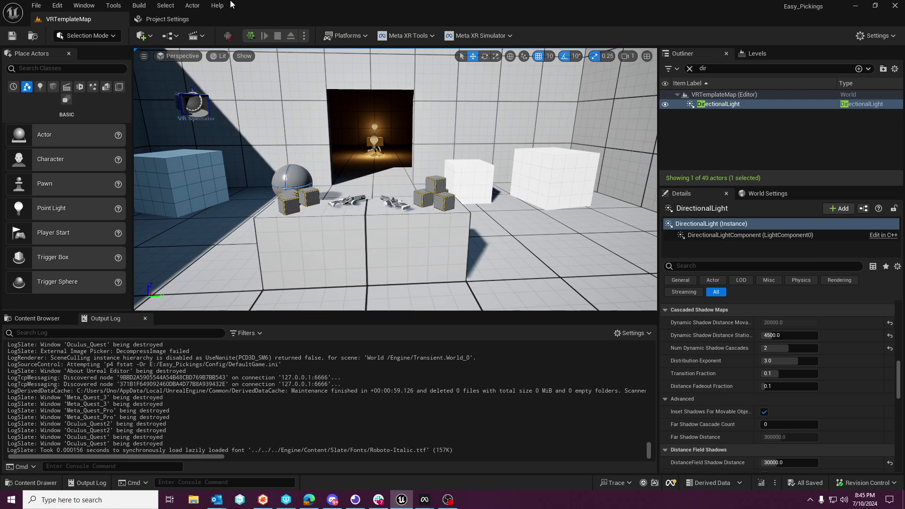
Open the Project Settings and search for "multivie" to check the Instanced Stereo and Mobile Multi-View rendering options
click(57, 6)
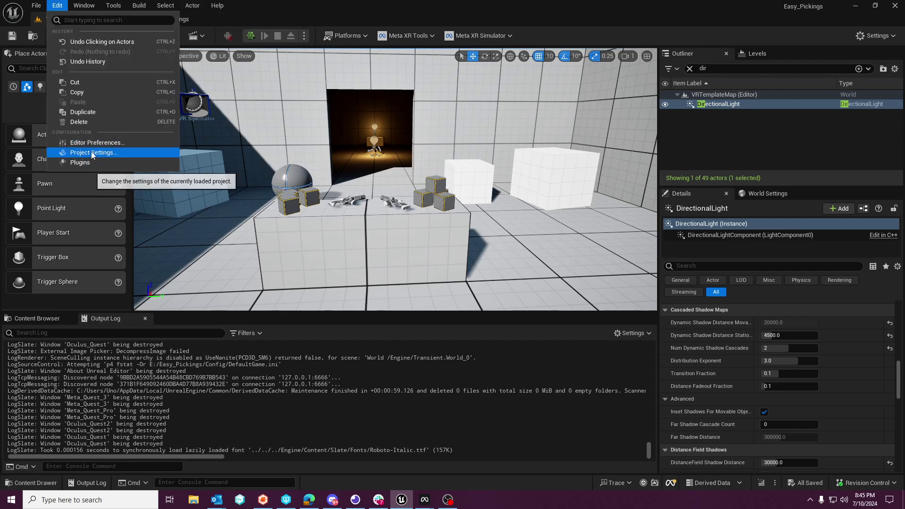
click(89, 153)
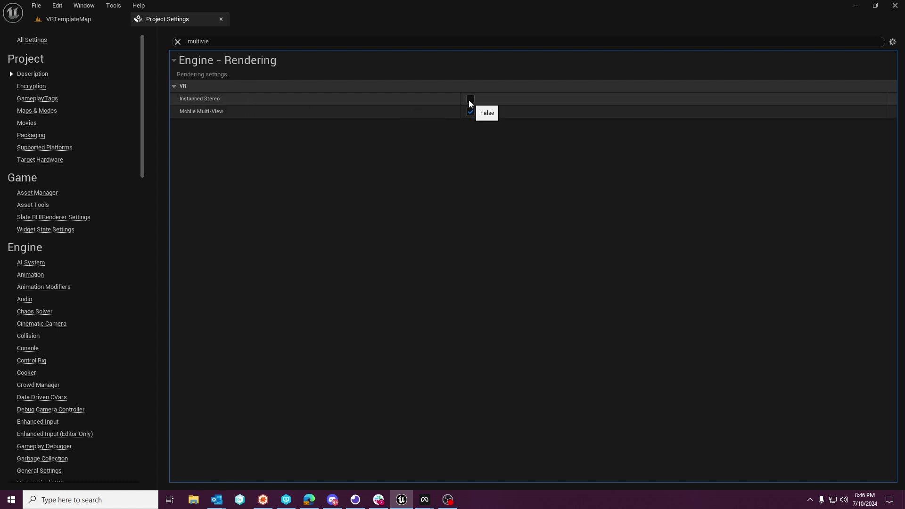
mouse_move(215, 101)
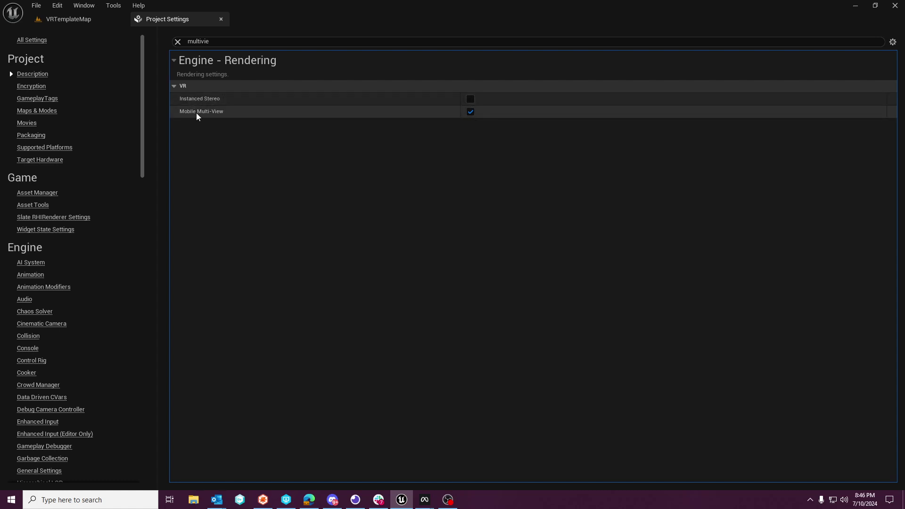